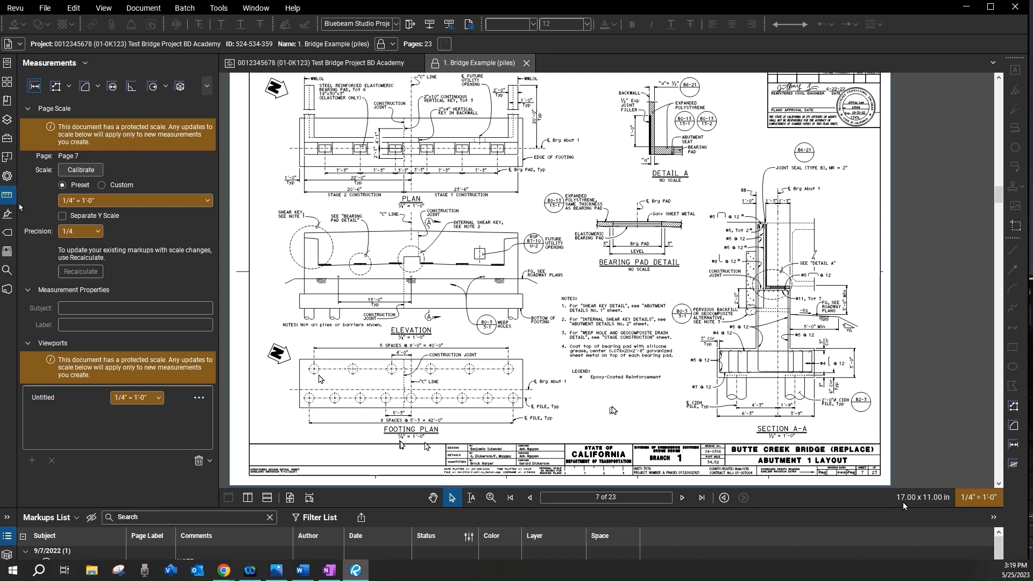
Set the scale of page 7 to the preset 1/8" = 1'-0" with a precision of 1
{"action": "left_click", "coordinate": [207, 200]}
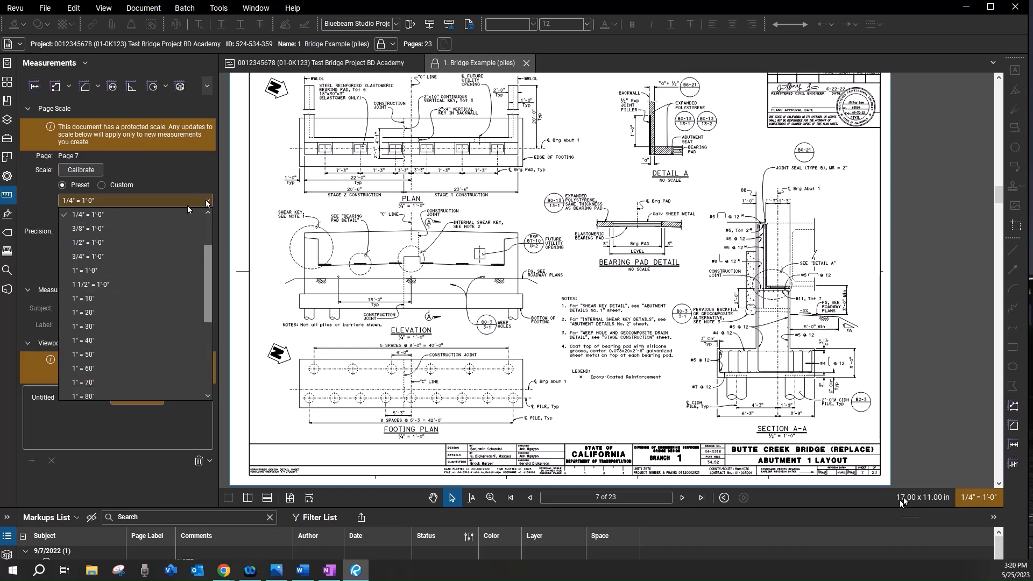
{"action": "scroll", "coordinate": [102, 233], "scroll_direction": "up", "scroll_amount": 1}
{"action": "left_click", "coordinate": [91, 213]}
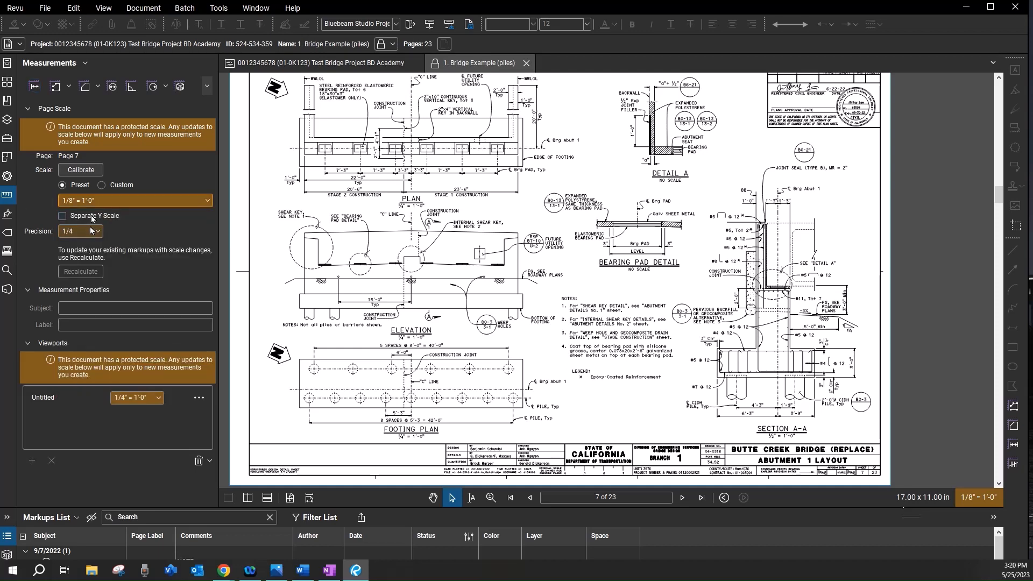
{"action": "left_click", "coordinate": [97, 231]}
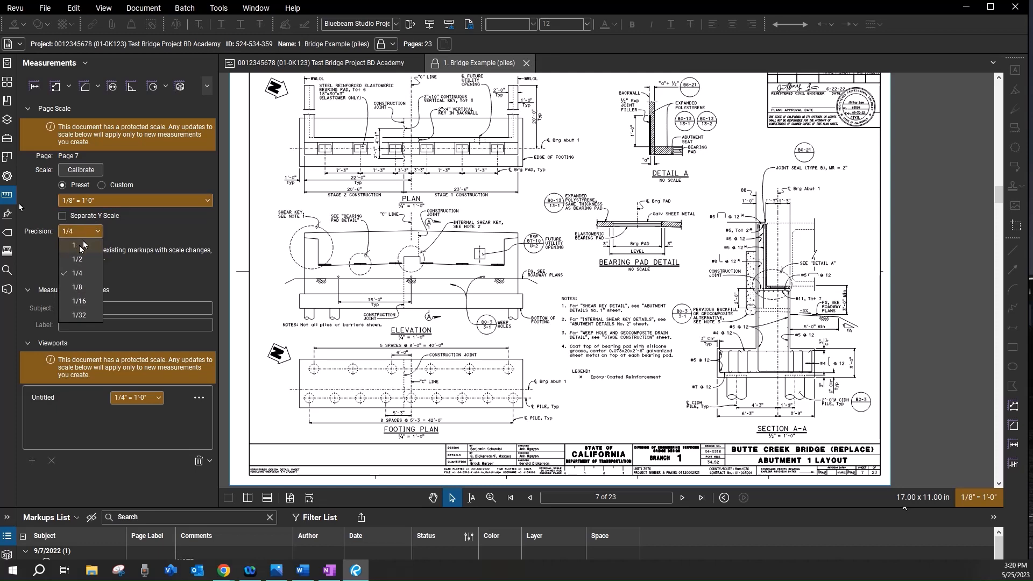
{"action": "left_click", "coordinate": [82, 246]}
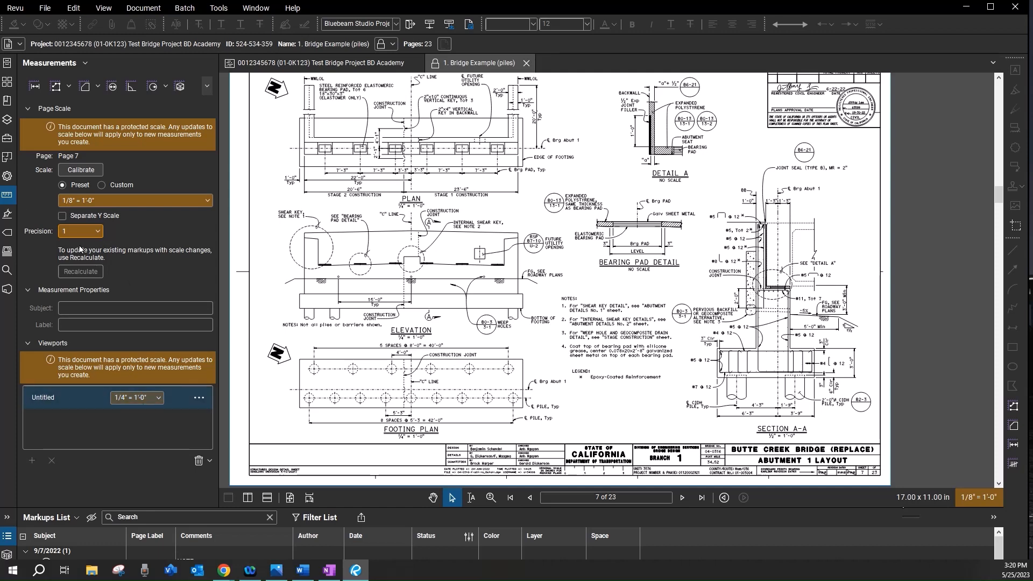
Set the untitled viewport's scale to 1/8" = 1'-0" and apply a precision of 1 to it
{"action": "left_click", "coordinate": [139, 397]}
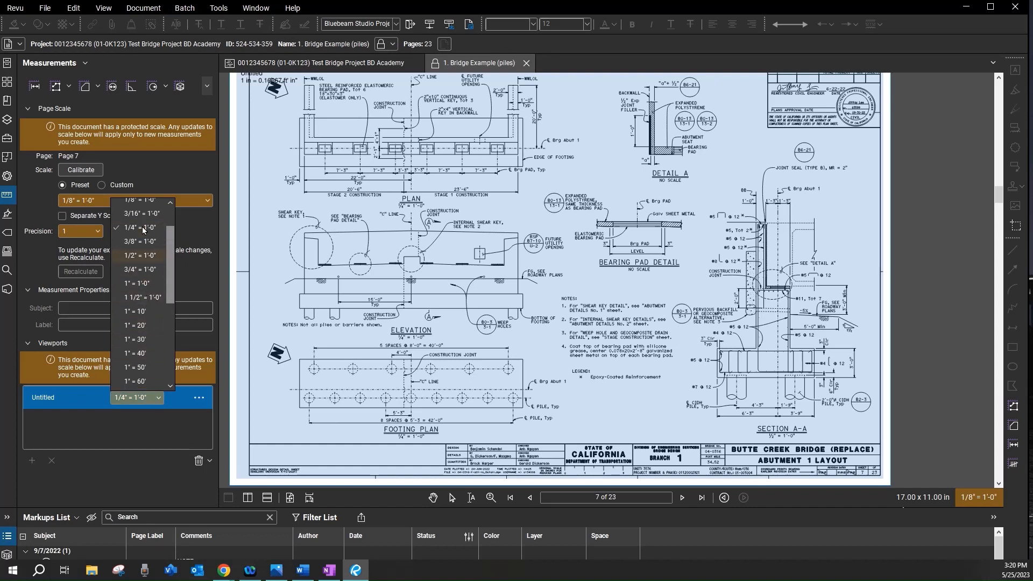
{"action": "scroll", "coordinate": [142, 228], "scroll_direction": "up", "scroll_amount": 1}
{"action": "left_click", "coordinate": [140, 226]}
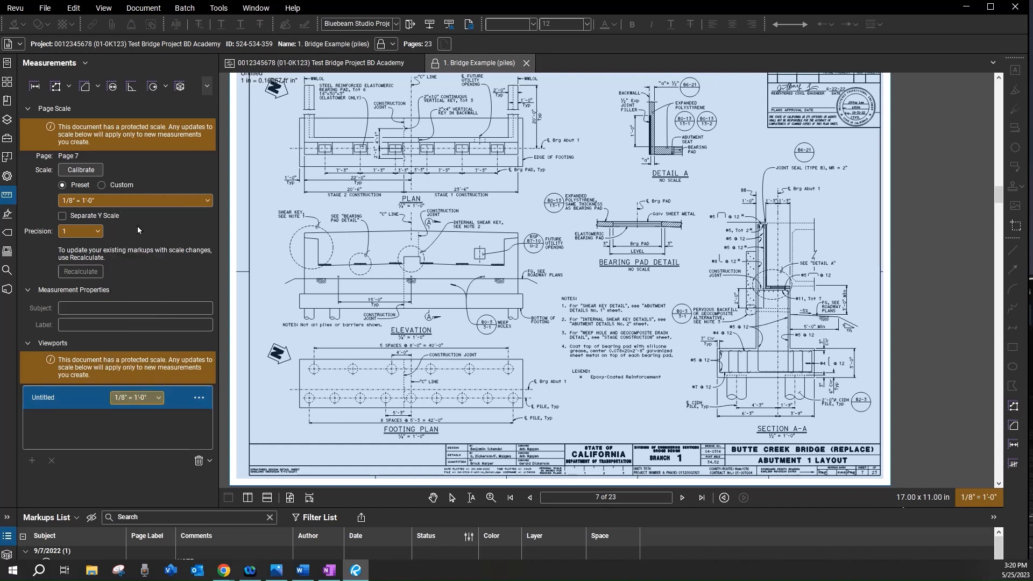
{"action": "left_click", "coordinate": [199, 399]}
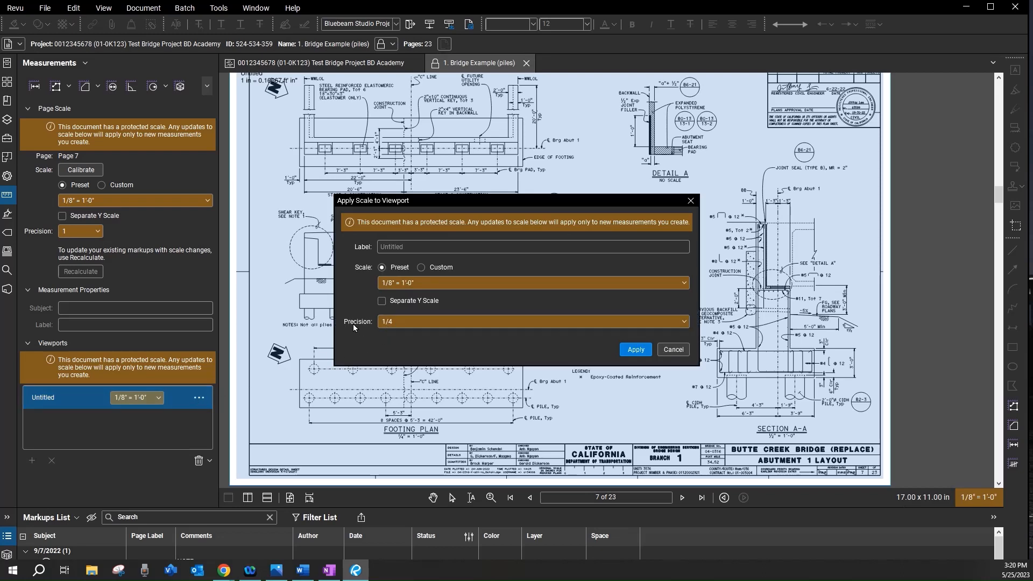
{"action": "left_click", "coordinate": [379, 321]}
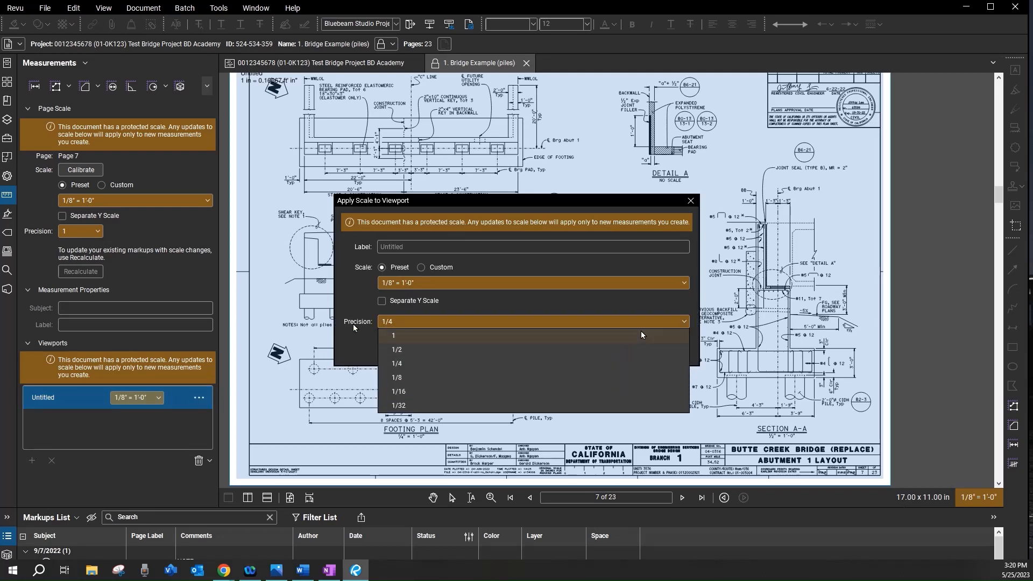
{"action": "left_click", "coordinate": [398, 338]}
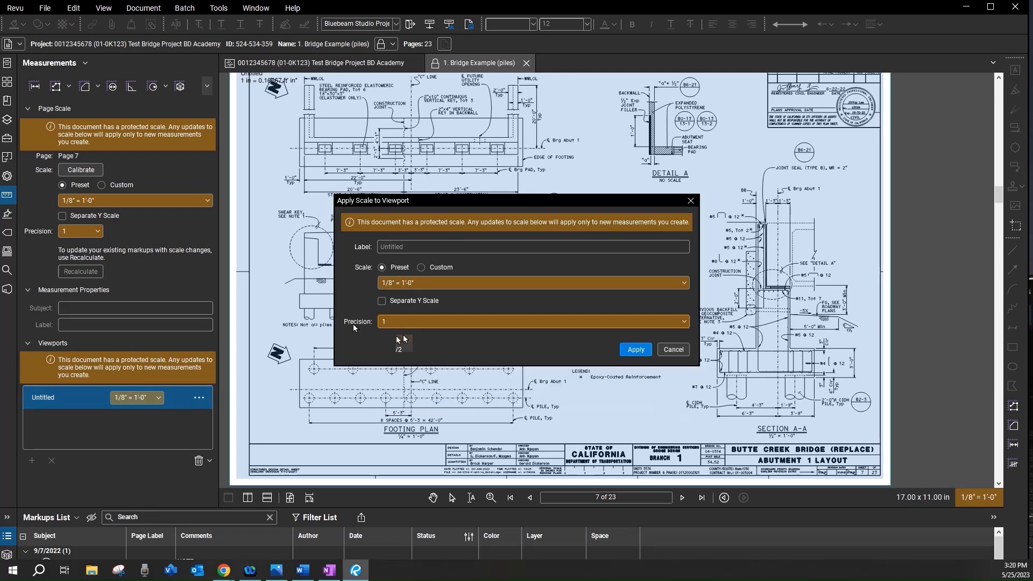
{"action": "left_click", "coordinate": [635, 349]}
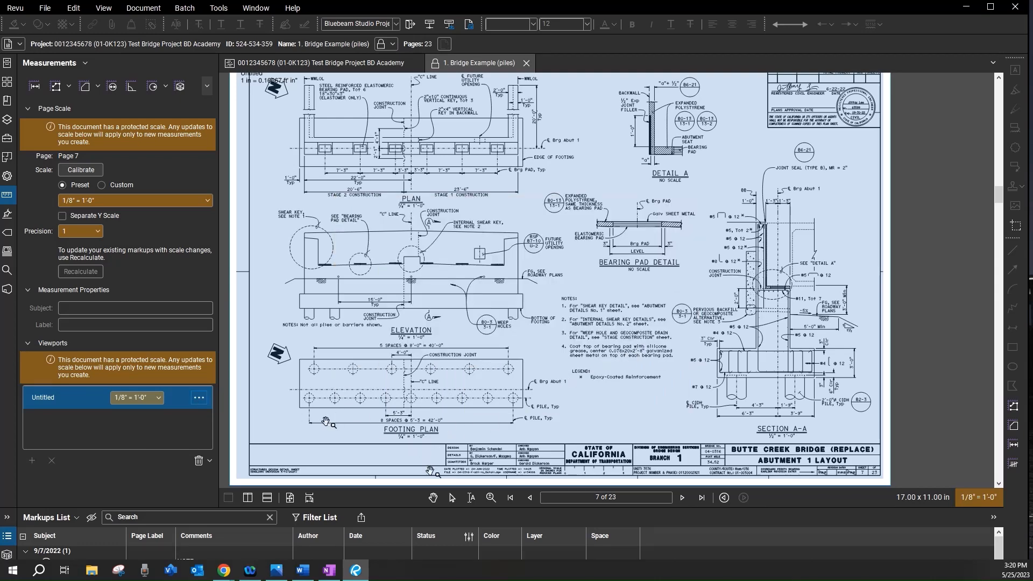
Measure the length between the centers of the first and last piles in the Footing Plan's lower row
{"action": "left_click", "coordinate": [34, 86]}
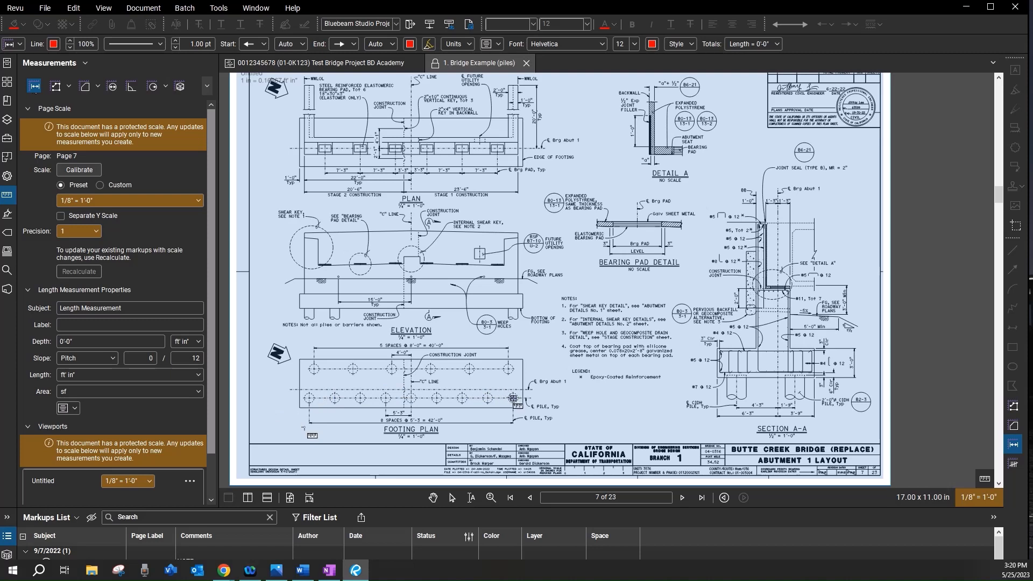
{"action": "left_click", "coordinate": [309, 398]}
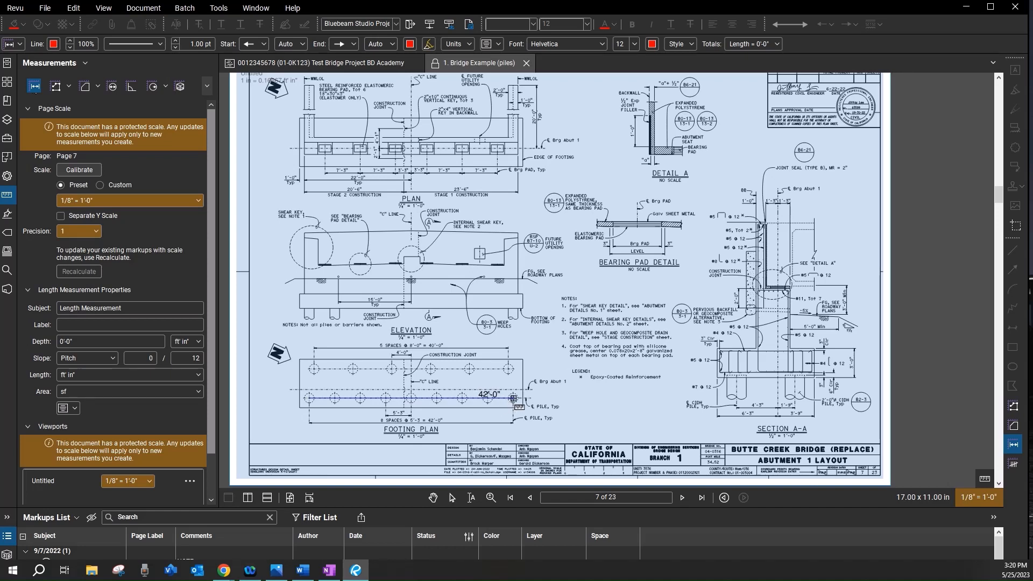
{"action": "left_click", "coordinate": [514, 399]}
Measure the diagonal length from the "C" line at the abutment bearing centerline to the Footing Plan's upper-right corner
{"action": "left_click", "coordinate": [411, 389]}
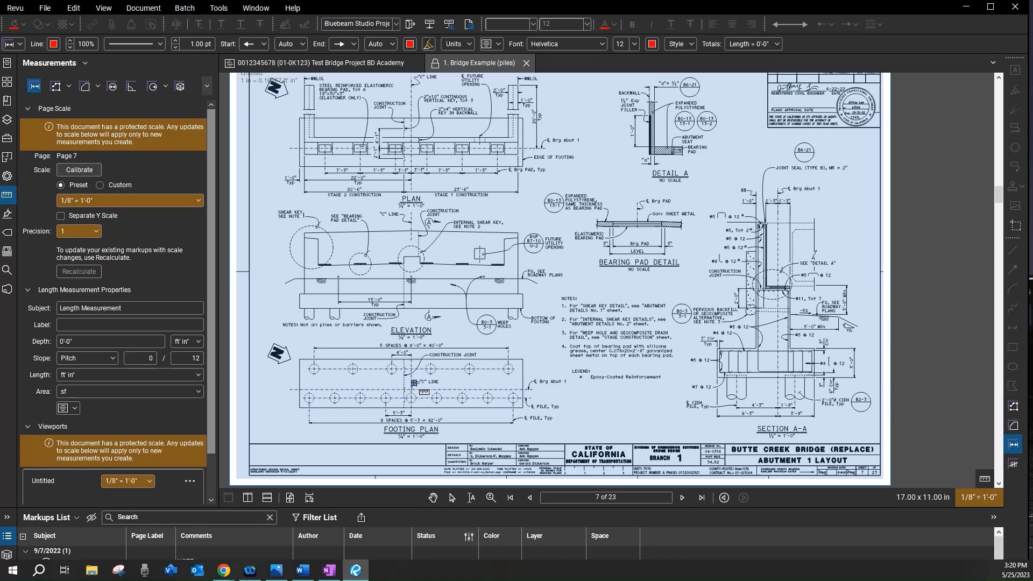
{"action": "left_click", "coordinate": [522, 359]}
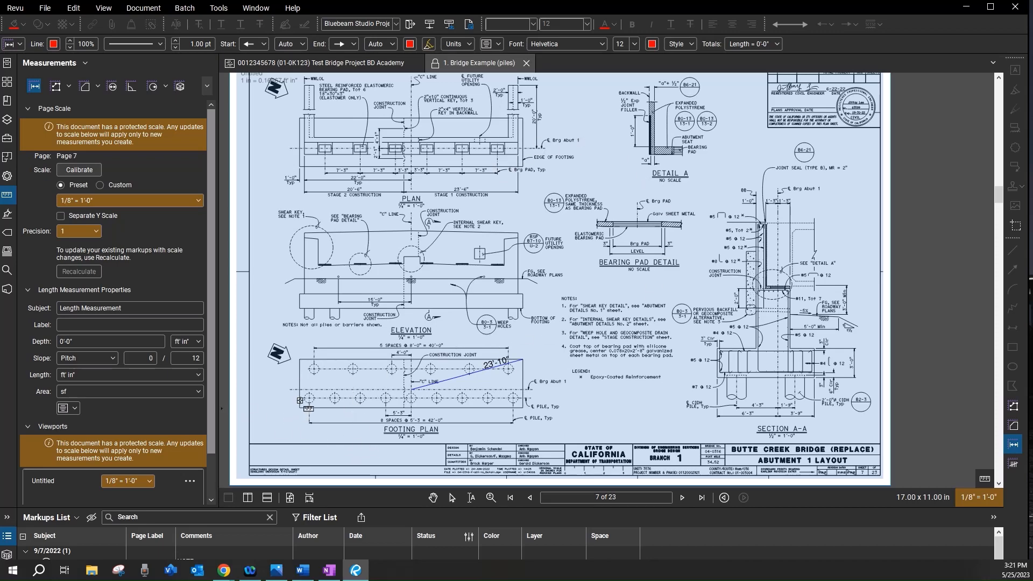
{"action": "left_click", "coordinate": [451, 497]}
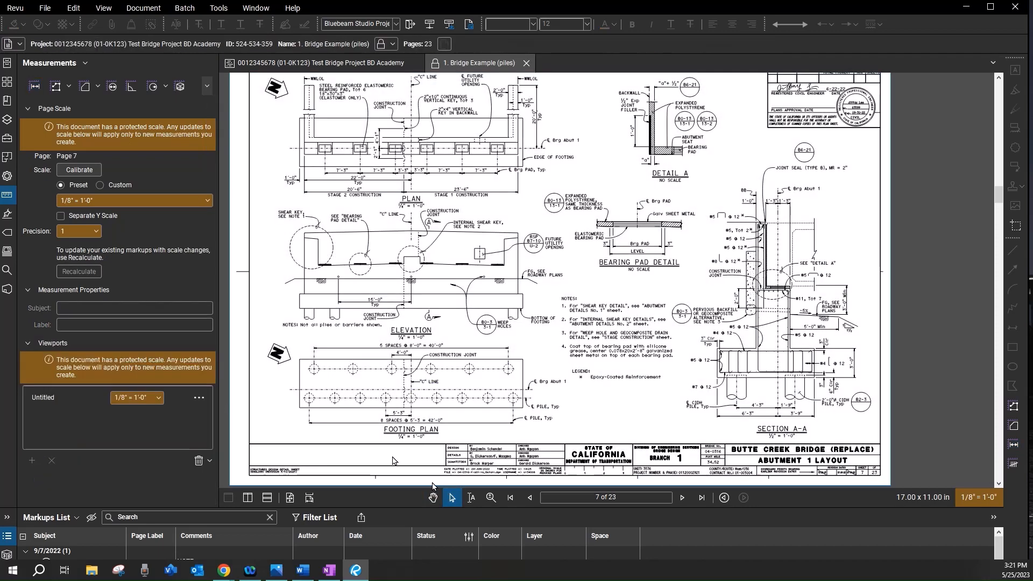
Measure the full perimeter of the Footing Plan rectangle with a polylength measurement, starting and ending at its upper-left corner
{"action": "left_click", "coordinate": [65, 87]}
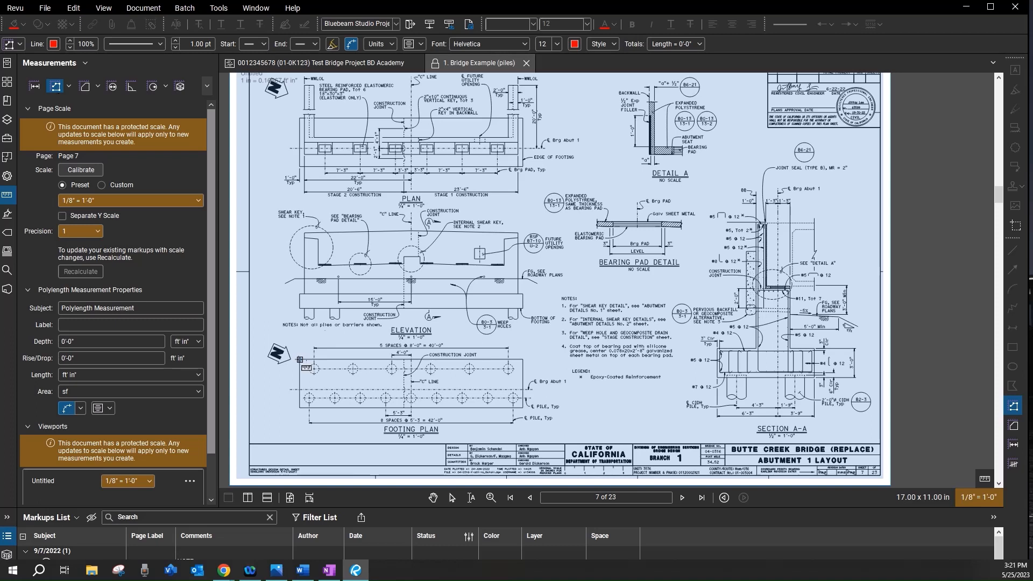
{"action": "left_click", "coordinate": [299, 359]}
{"action": "left_click", "coordinate": [300, 407]}
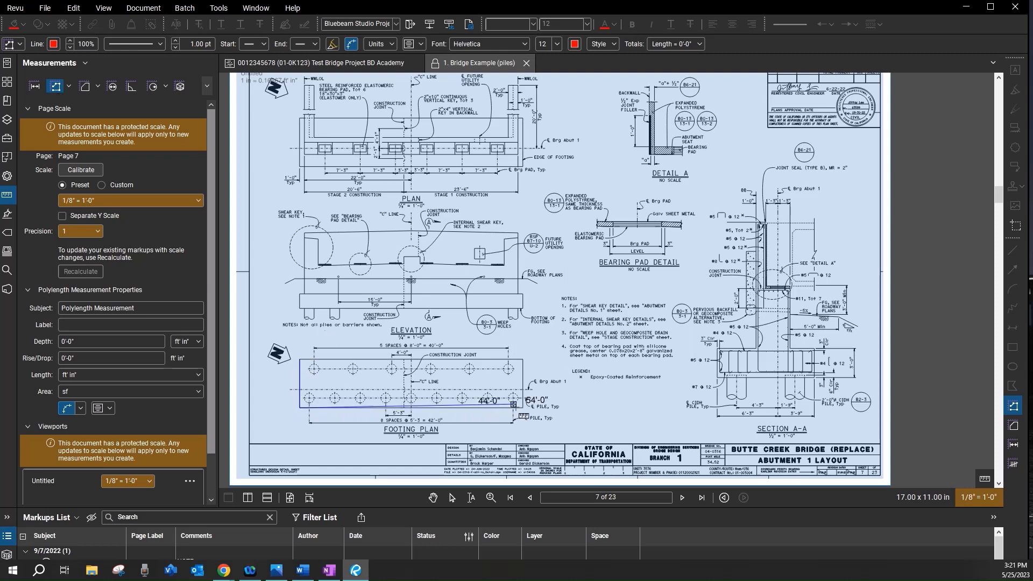
{"action": "left_click", "coordinate": [522, 407]}
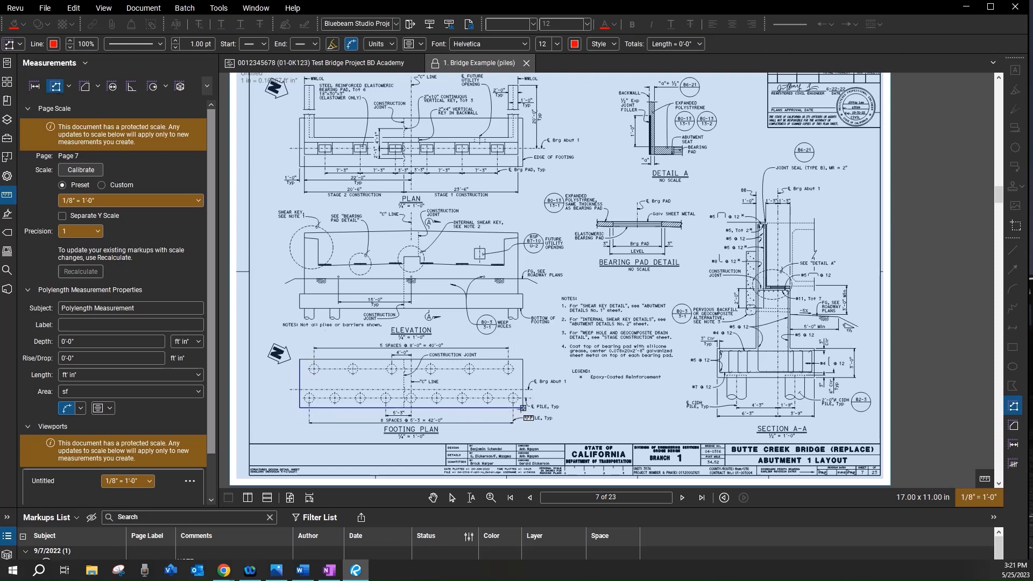
{"action": "left_click", "coordinate": [522, 359]}
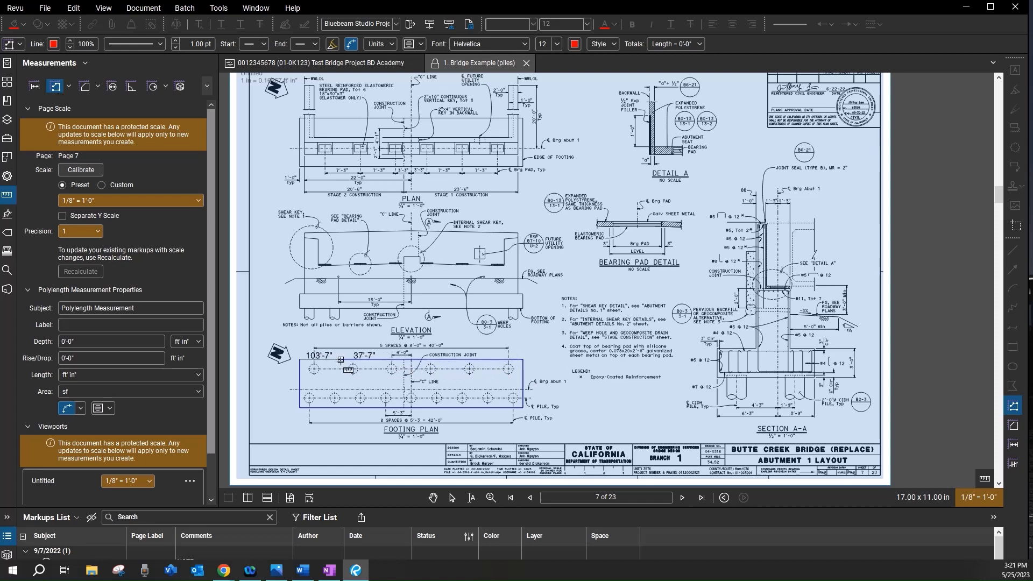
{"action": "double_click", "coordinate": [299, 359]}
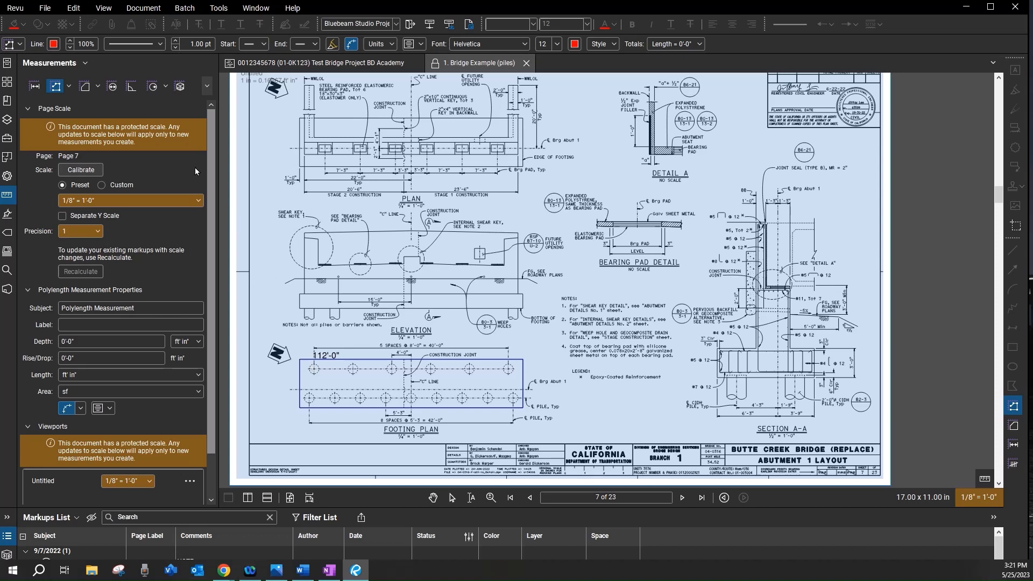
Measure the area of the Footing Plan rectangle through its four corners, then return to the selection tool
{"action": "left_click", "coordinate": [97, 87]}
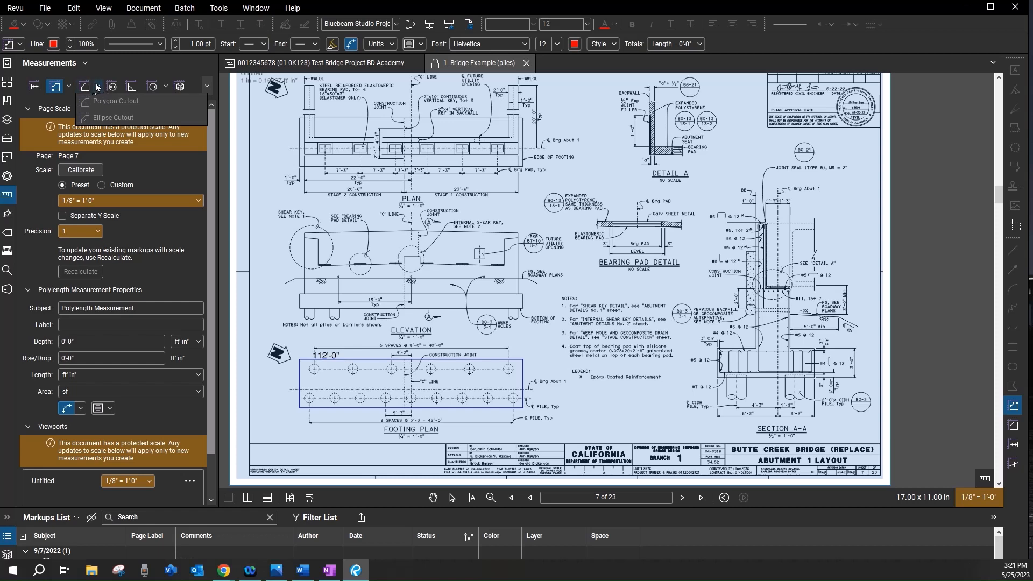
{"action": "left_click", "coordinate": [84, 87]}
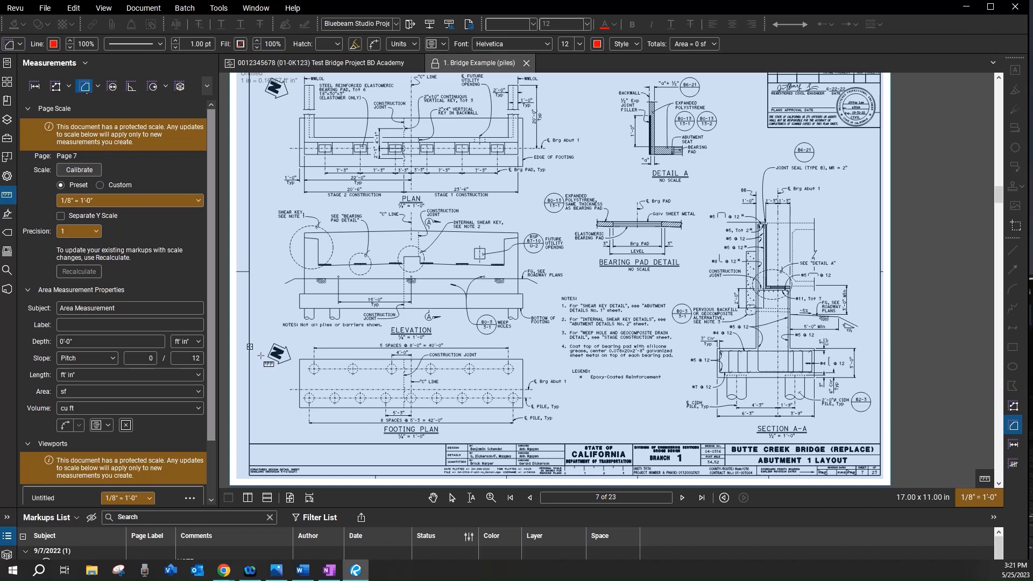
{"action": "left_click", "coordinate": [299, 359]}
{"action": "left_click", "coordinate": [299, 407]}
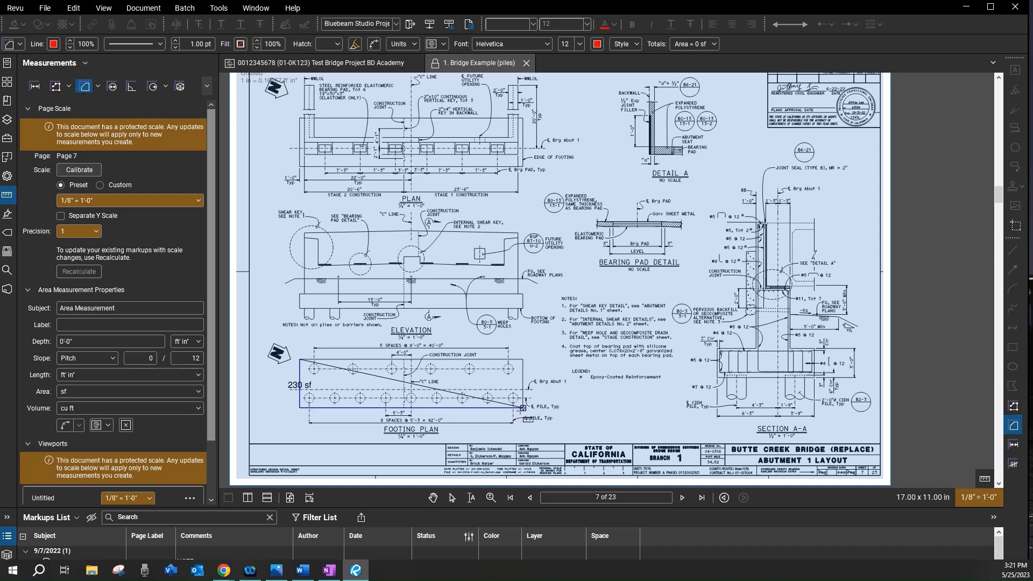
{"action": "left_click", "coordinate": [523, 407]}
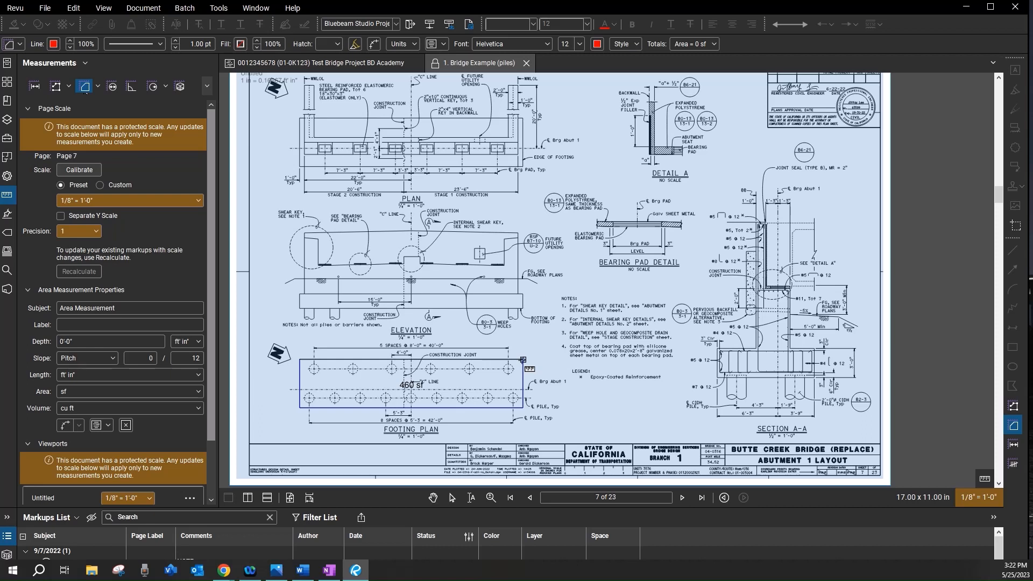
{"action": "left_click", "coordinate": [523, 359]}
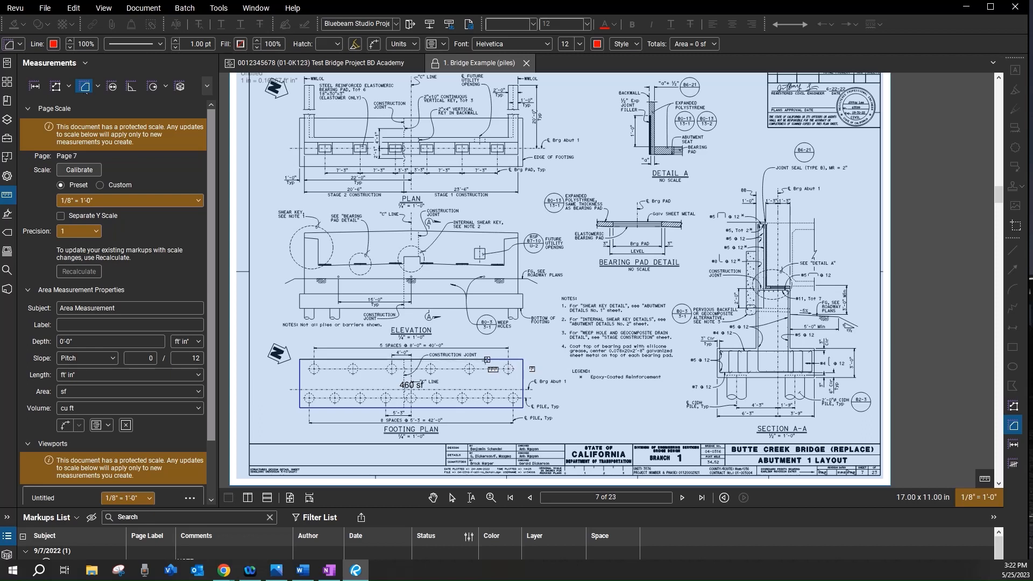
{"action": "left_click", "coordinate": [522, 360]}
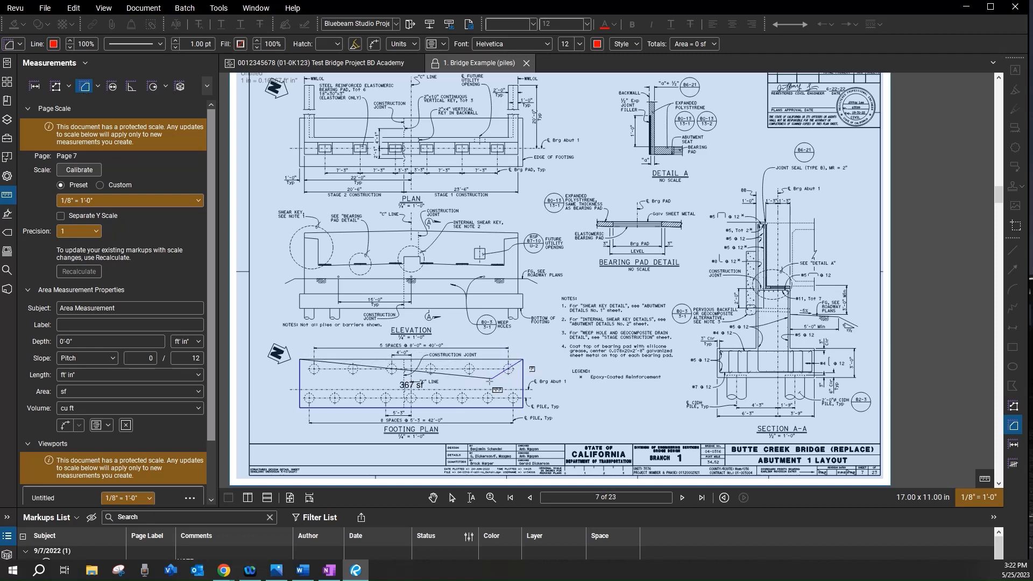
{"action": "left_click", "coordinate": [452, 497]}
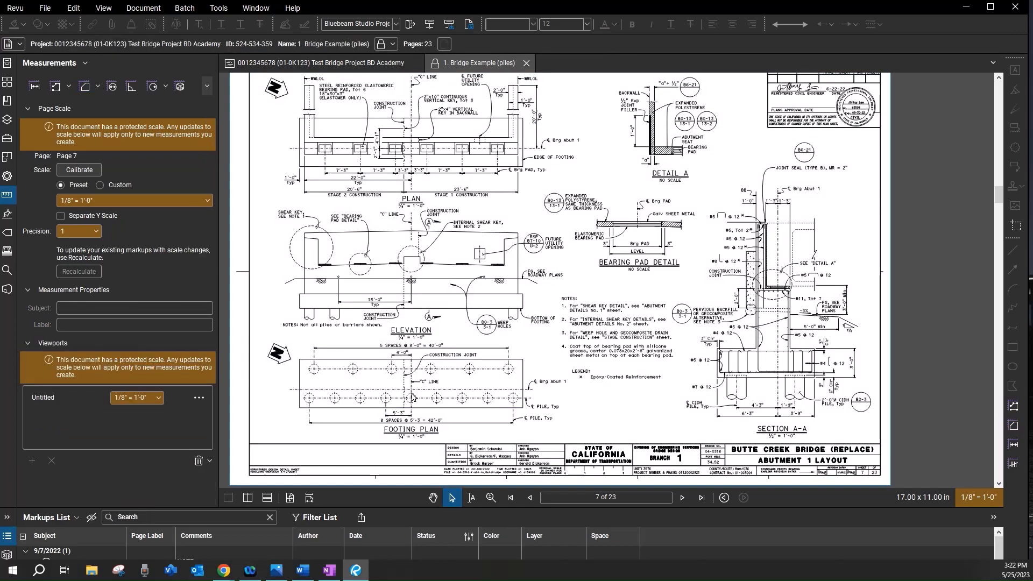
Measure the diameter of the lower-row pile on the "C" line in the Footing Plan
{"action": "scroll", "coordinate": [430, 398], "scroll_direction": "up", "scroll_amount": 3}
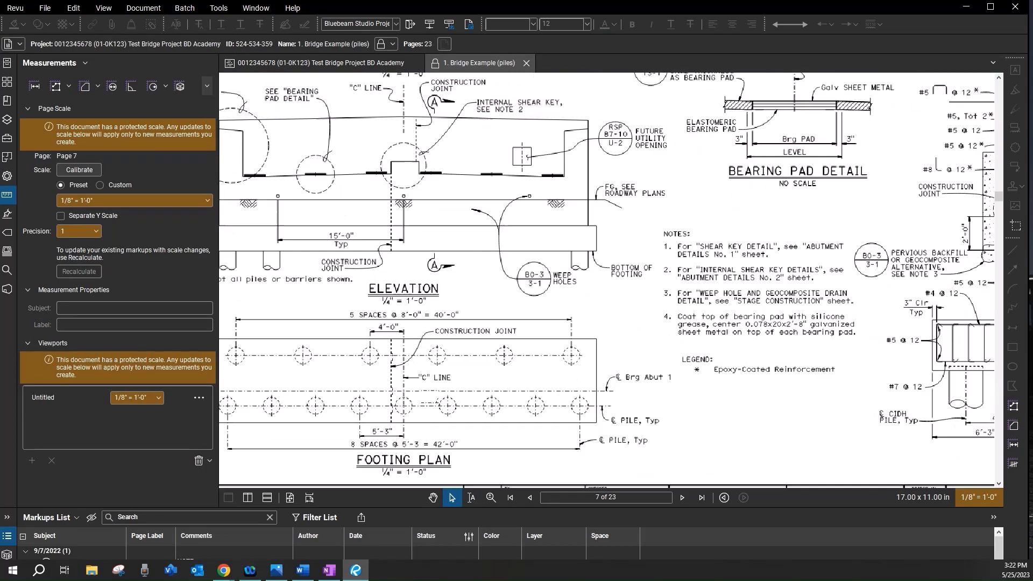
{"action": "scroll", "coordinate": [419, 390], "scroll_direction": "up", "scroll_amount": 5}
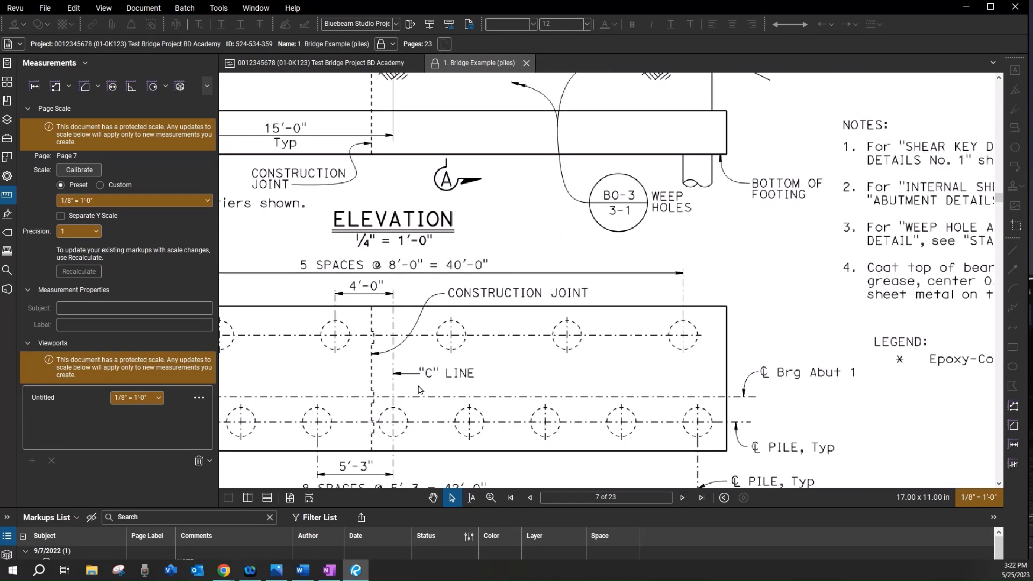
{"action": "scroll", "coordinate": [419, 390], "scroll_direction": "up", "scroll_amount": 3}
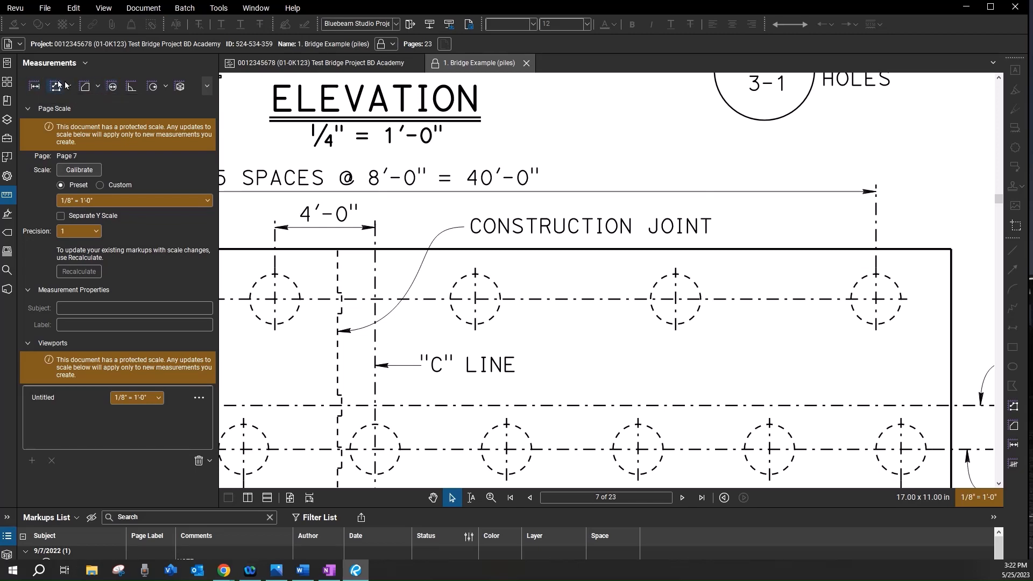
{"action": "left_click", "coordinate": [112, 88]}
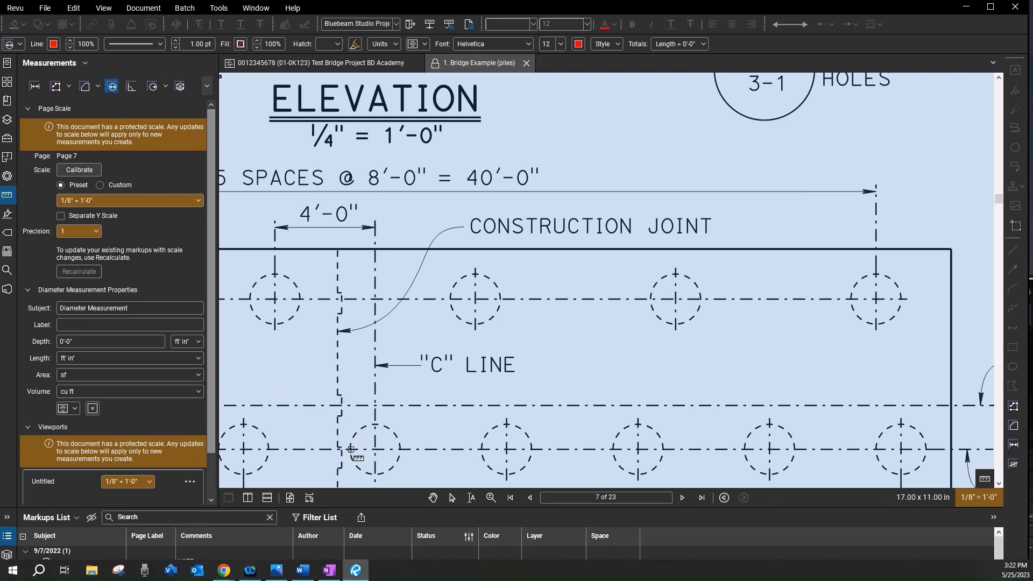
{"action": "mouse_move", "coordinate": [350, 449]}
{"action": "left_mouse_down"}
{"action": "mouse_move", "coordinate": [413, 450]}
{"action": "mouse_move", "coordinate": [400, 449]}
{"action": "left_mouse_up"}
{"action": "scroll", "coordinate": [430, 398], "scroll_direction": "down", "scroll_amount": 3}
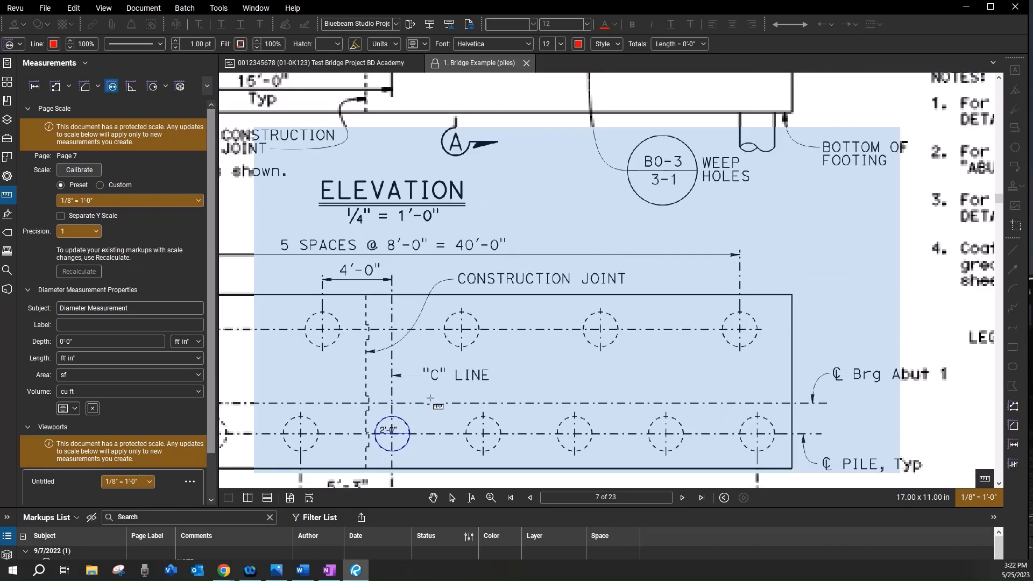
{"action": "scroll", "coordinate": [430, 398], "scroll_direction": "down", "scroll_amount": 5}
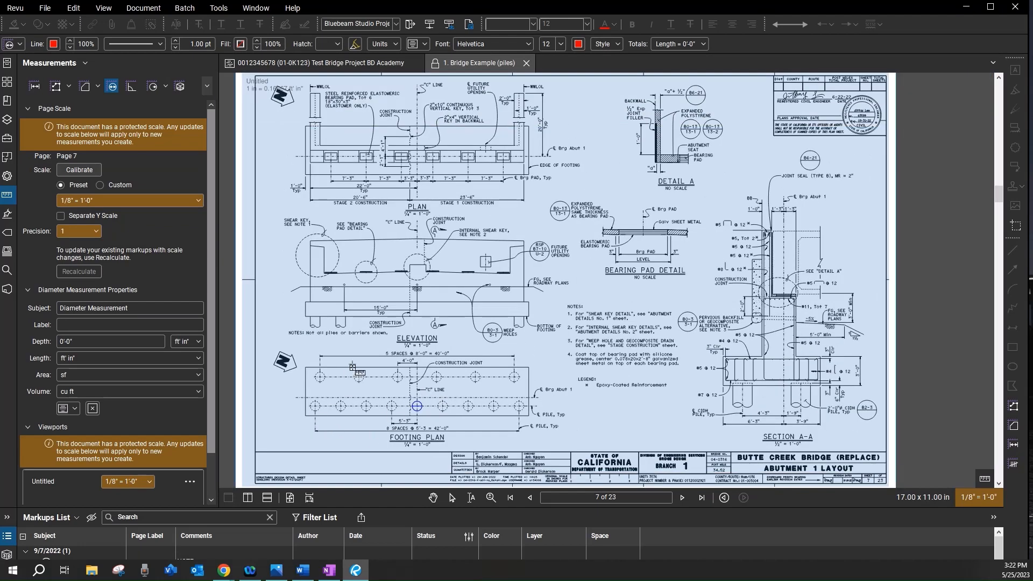
Take an angle measurement starting from the left end of the abutment in the Plan view, then return to the selection tool
{"action": "left_click", "coordinate": [130, 88]}
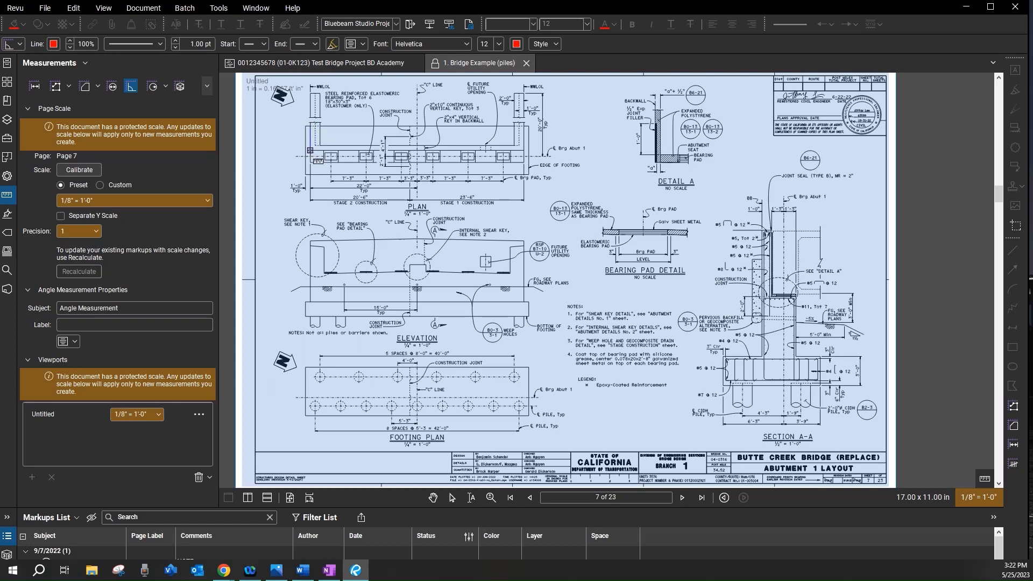
{"action": "left_click", "coordinate": [310, 162]}
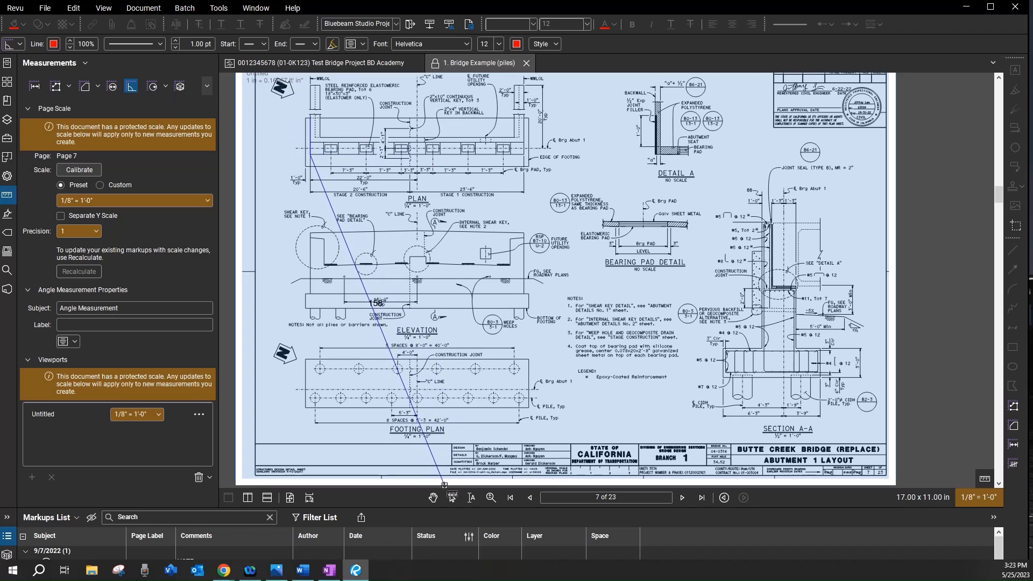
{"action": "left_click", "coordinate": [452, 497]}
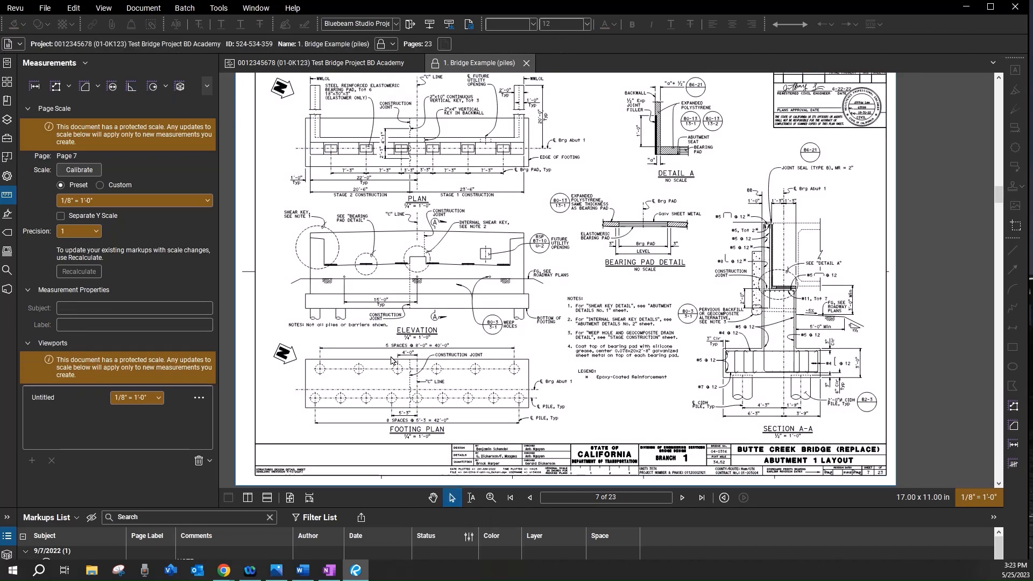
Measure the volume of the Footing Plan rectangle through its four corners with a depth of 3'-0", and set the volume unit to cu yd
{"action": "left_click", "coordinate": [180, 87]}
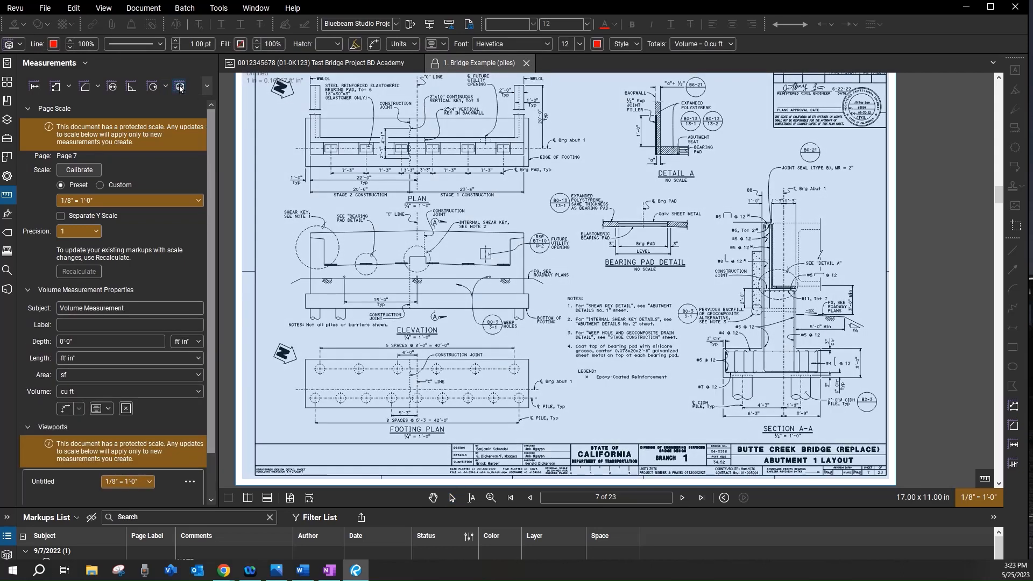
{"action": "left_click", "coordinate": [75, 343]}
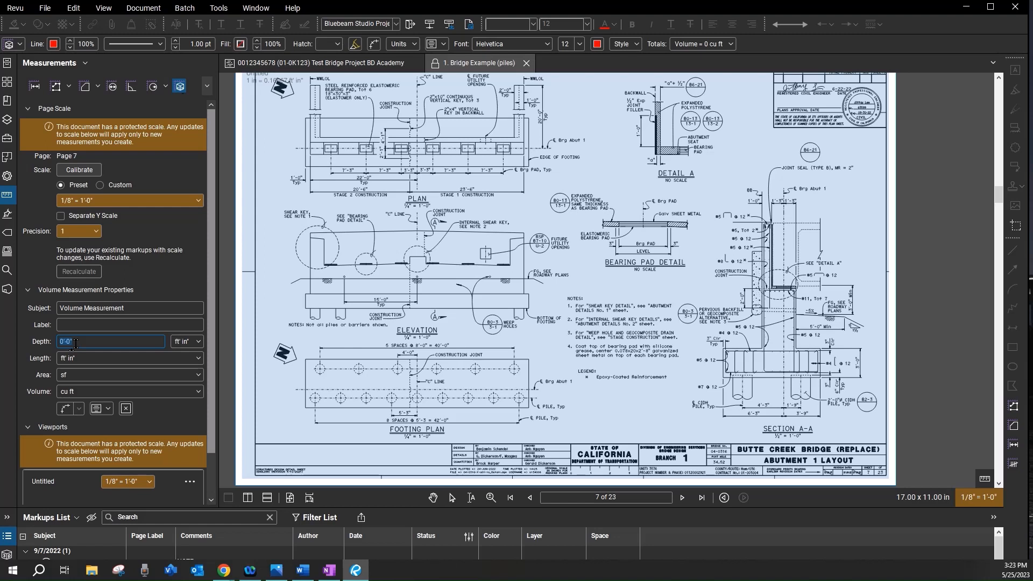
{"action": "type", "text": "3"}
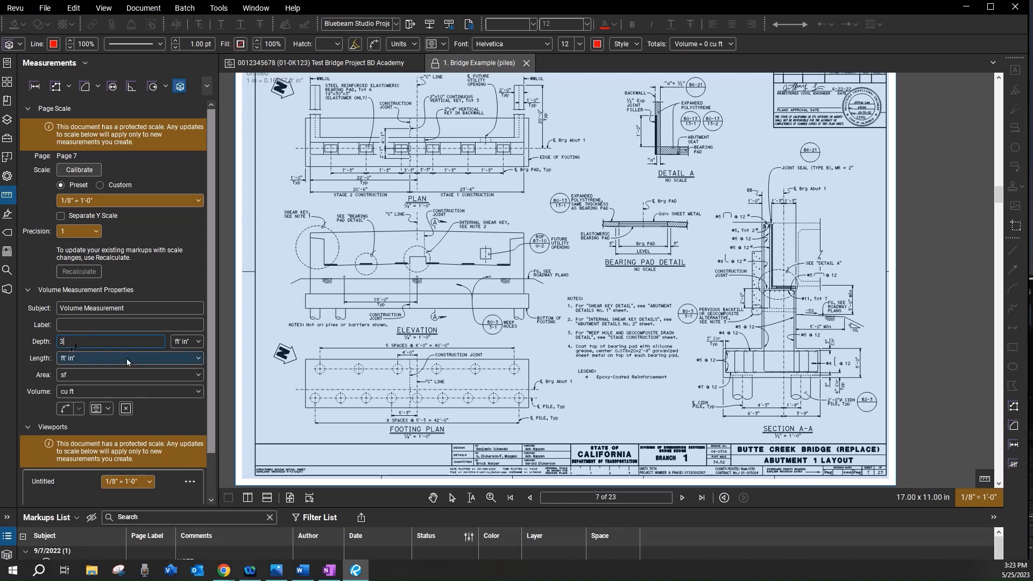
{"action": "key", "text": "Return"}
{"action": "left_click", "coordinate": [305, 360]}
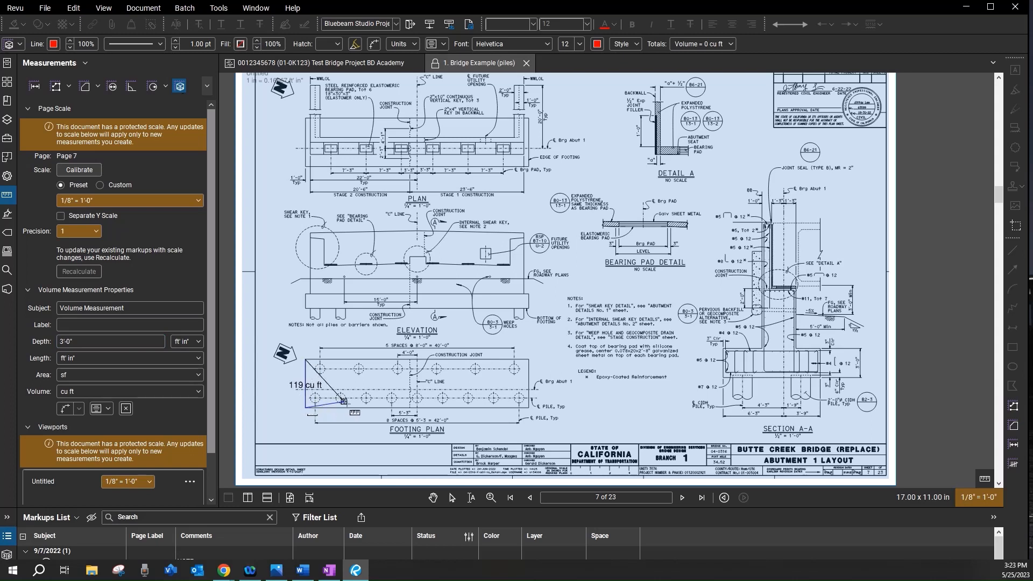
{"action": "left_click", "coordinate": [529, 407]}
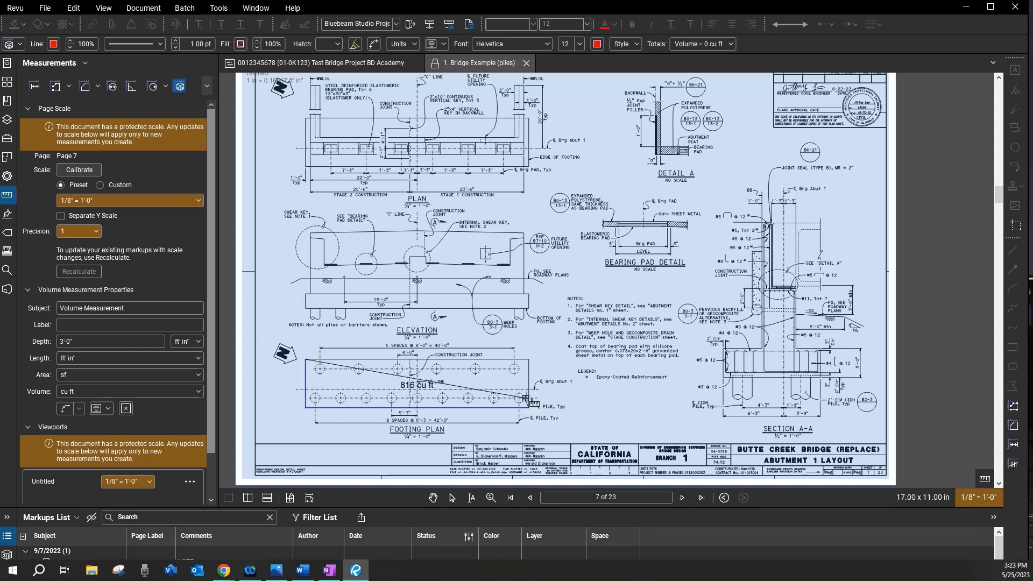
{"action": "left_click", "coordinate": [528, 359]}
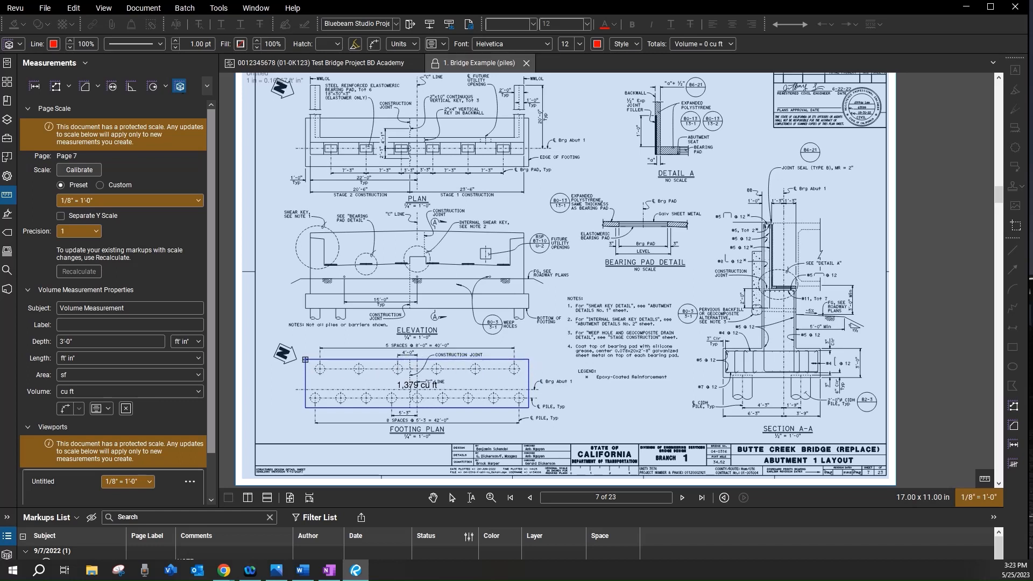
{"action": "left_click", "coordinate": [305, 360]}
{"action": "left_click", "coordinate": [199, 392]}
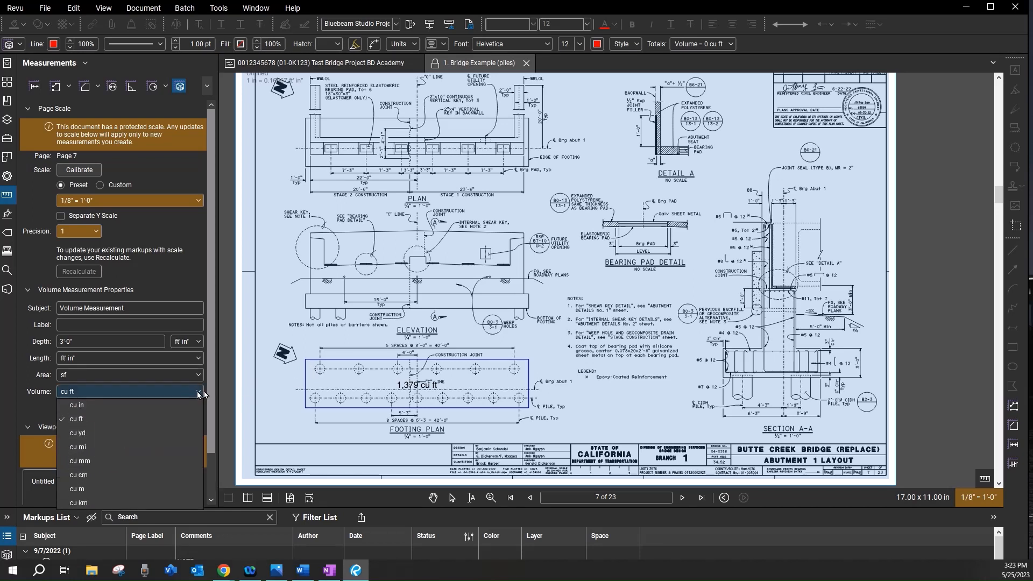
{"action": "left_click", "coordinate": [82, 434]}
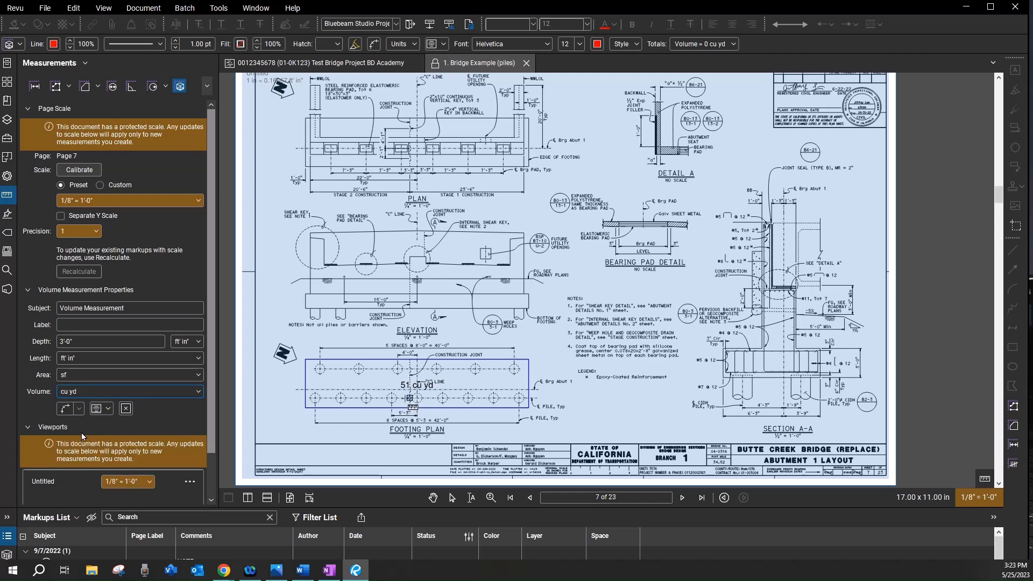